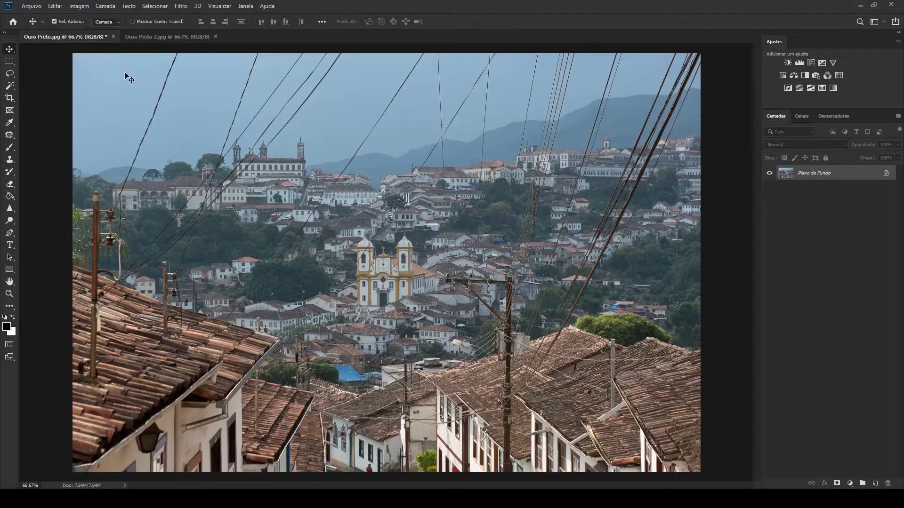
left_click(80, 6)
mouse_move(135, 34)
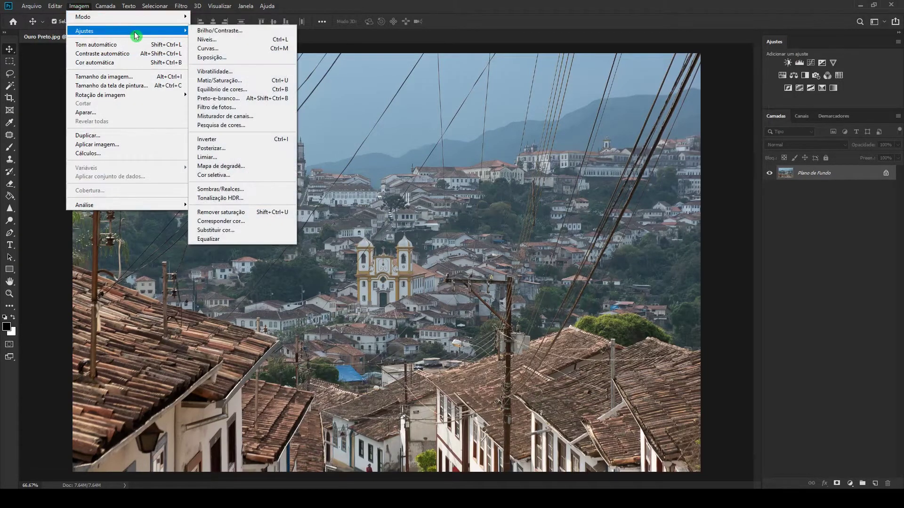
left_click(263, 40)
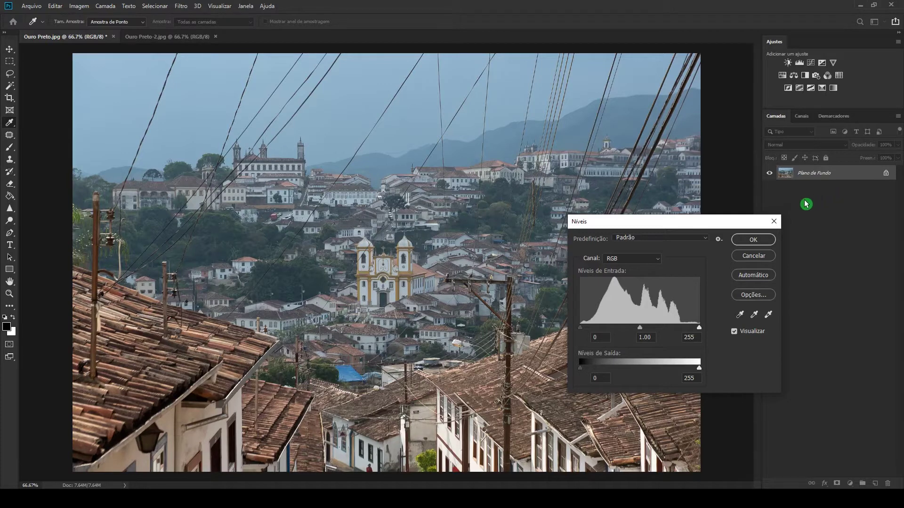
left_click(770, 239)
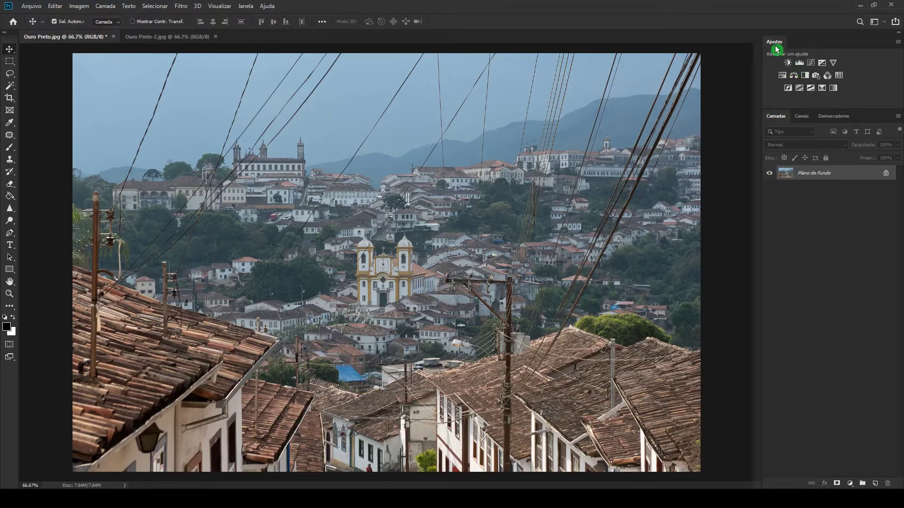
Step: Add a Levels adjustment layer above the background photo of Ouro Preto.jpg
left_click(799, 63)
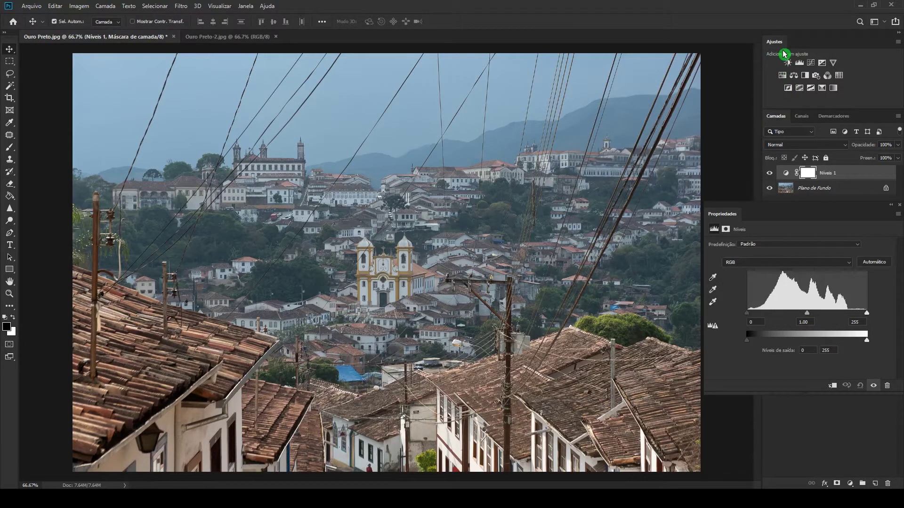
left_click(245, 6)
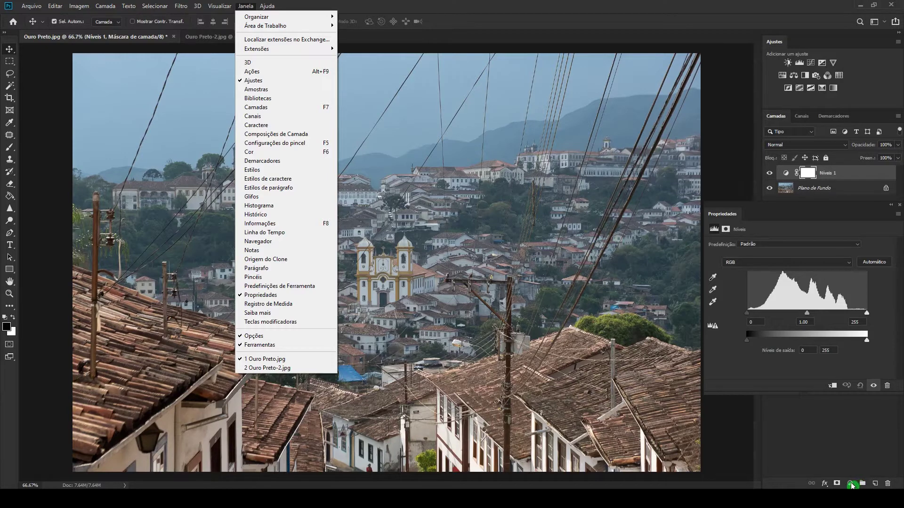
left_click(852, 485)
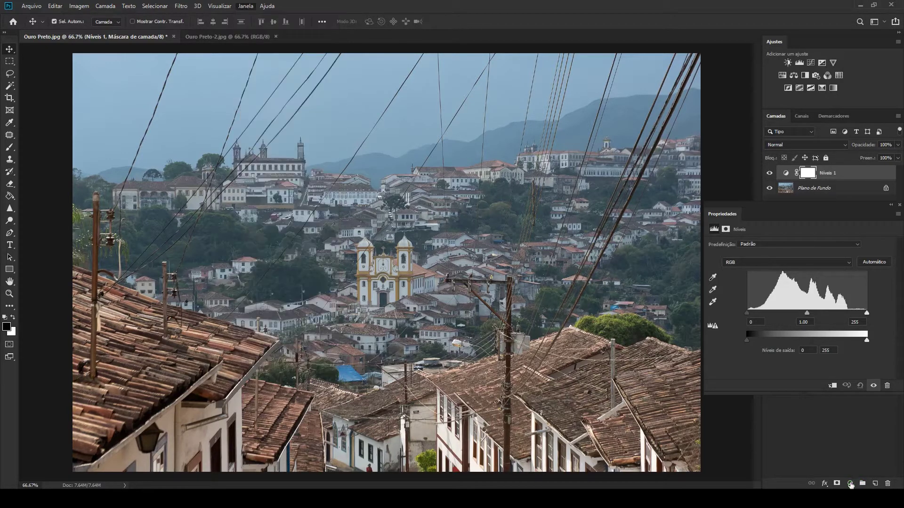
left_click(852, 485)
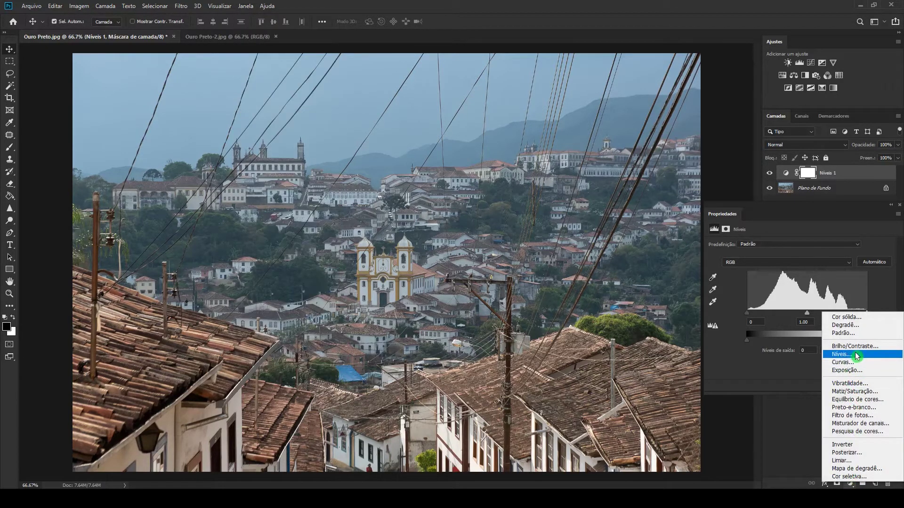
left_click(748, 355)
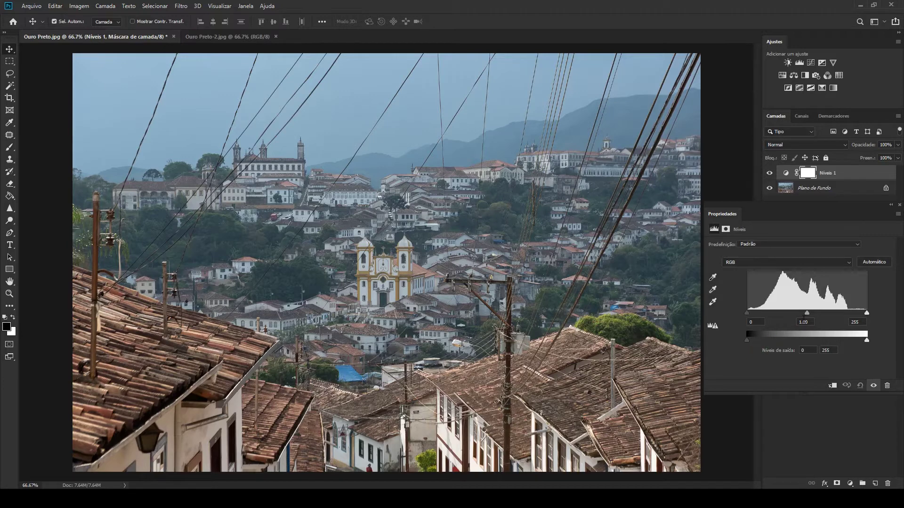
left_click(781, 321)
left_click(795, 320)
left_click(818, 322)
left_click(784, 320)
left_click(785, 319)
Step: Set the Levels input black point to 40 and white point to 211, and compare the photo with the adjustment hidden
left_click_drag(785, 319, 749, 318)
left_click_drag(749, 318, 765, 319)
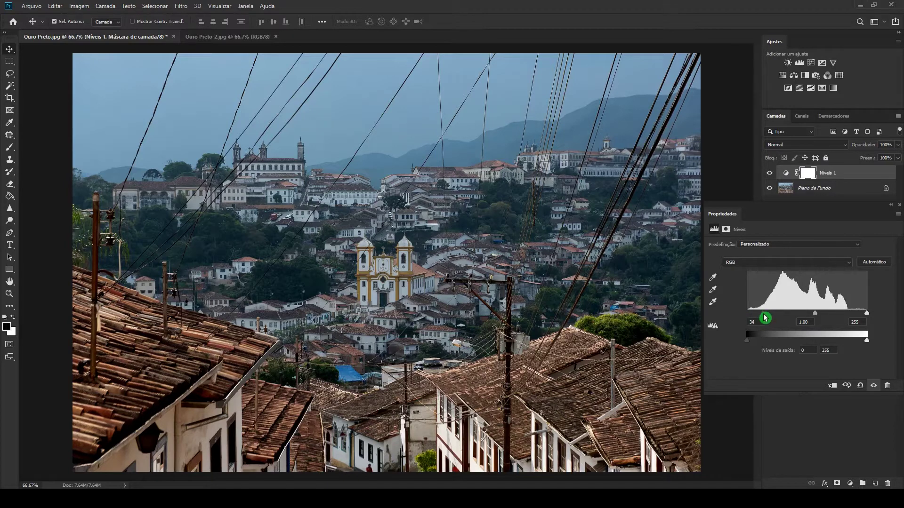
left_click_drag(765, 318, 768, 318)
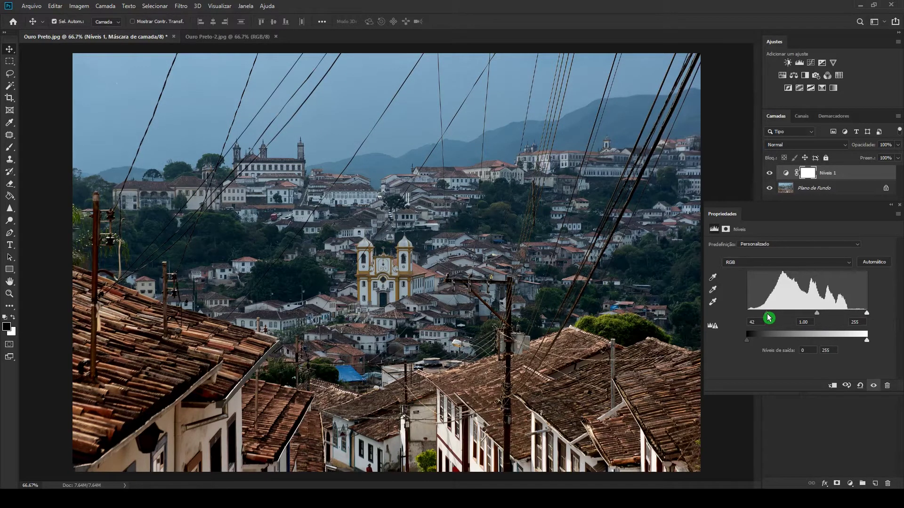
mouse_move(768, 318)
left_mouse_down()
mouse_move(756, 318)
mouse_move(768, 318)
left_mouse_up()
left_click(867, 314)
left_click_drag(868, 314, 848, 318)
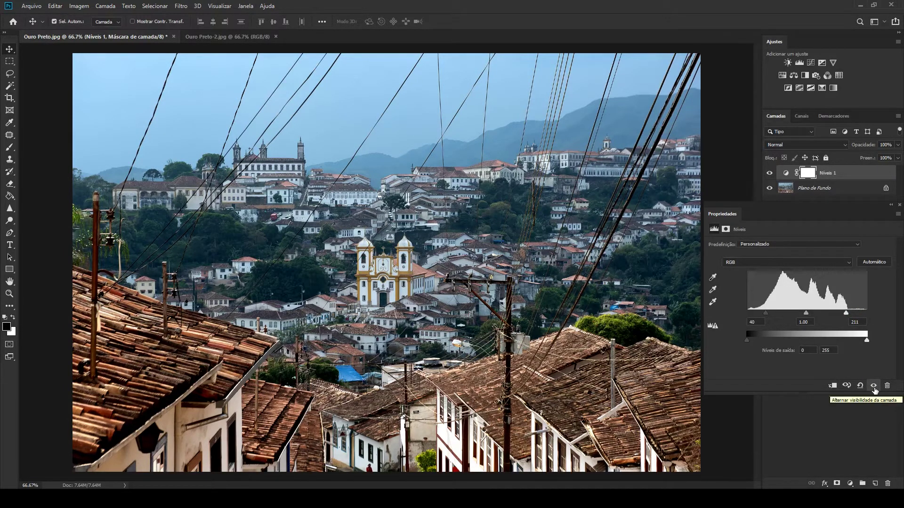
left_click(873, 386)
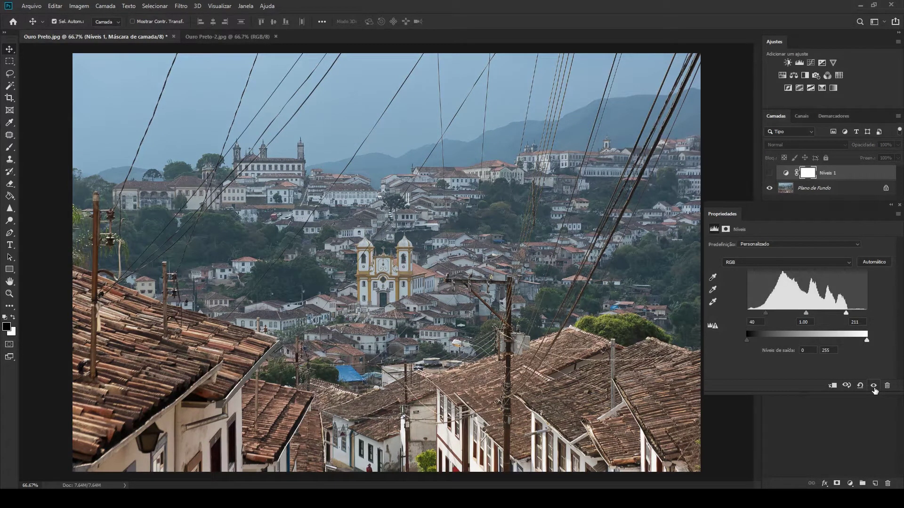
left_click(873, 386)
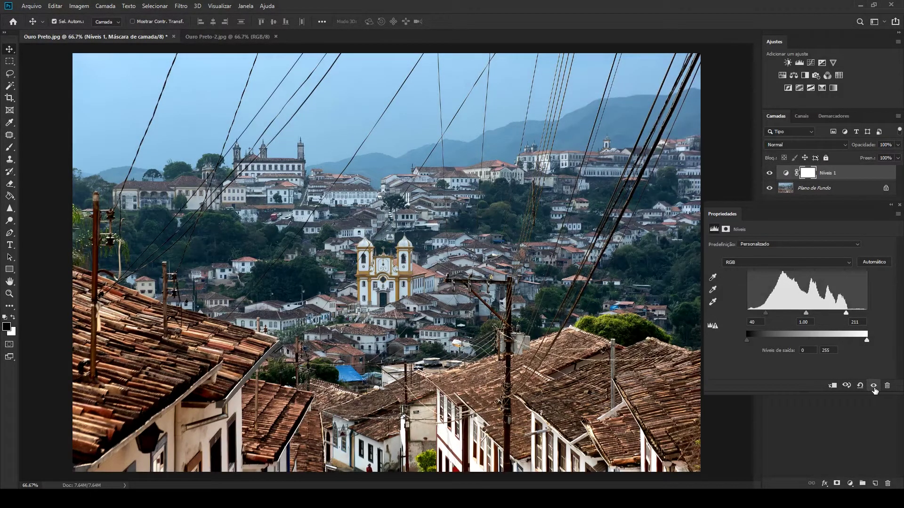
Step: Set the Levels midtone input to 0.96 and the output levels to 46 for shadows and 217 for highlights
left_click_drag(810, 320, 805, 317)
mouse_move(807, 317)
left_mouse_down()
mouse_move(819, 319)
mouse_move(791, 322)
mouse_move(807, 323)
left_mouse_up()
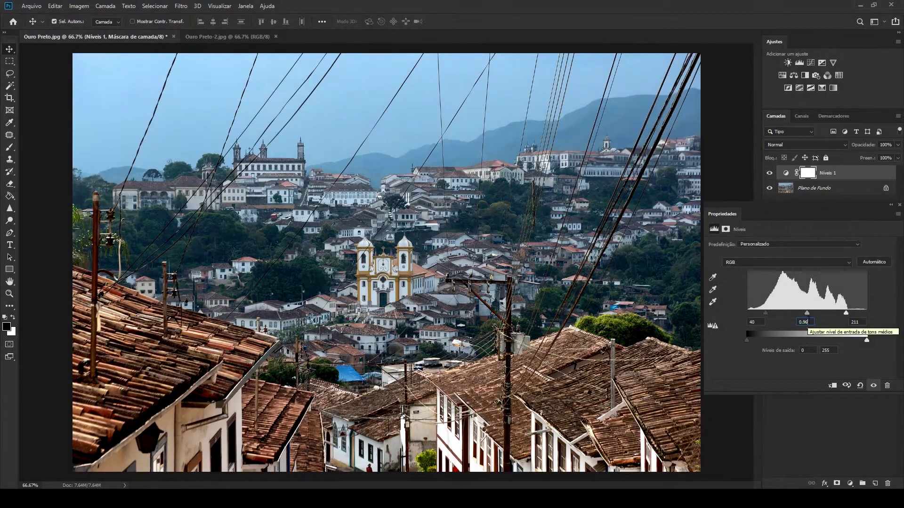
left_click(805, 321)
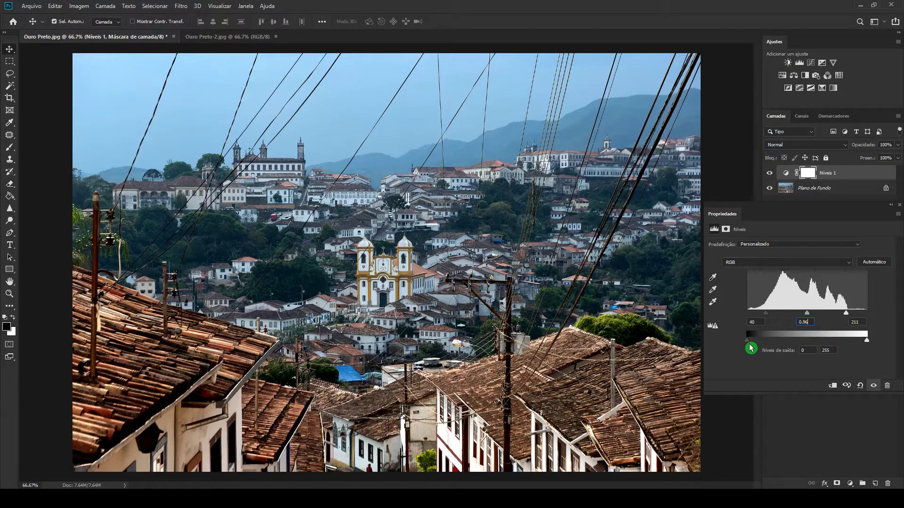
left_click_drag(750, 348, 768, 344)
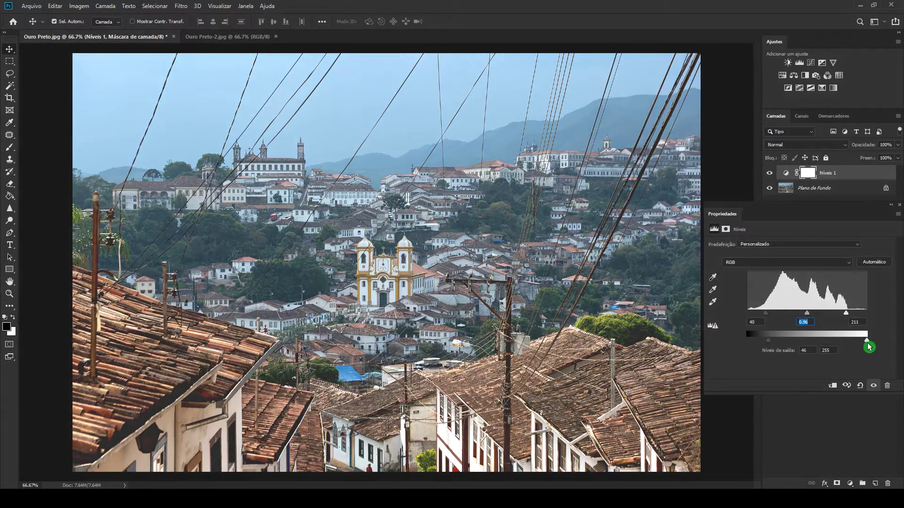
left_click_drag(865, 340, 852, 344)
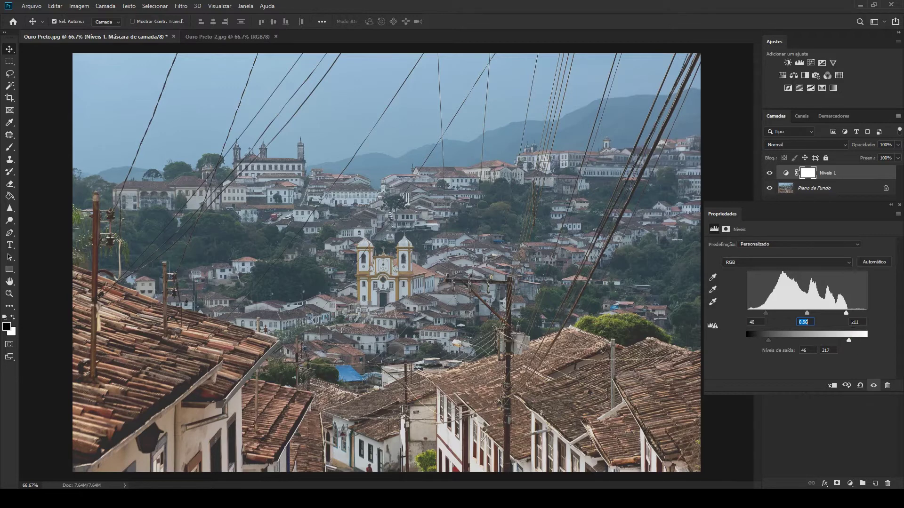
Step: Set the Levels input black and white points to 78 and 177, and the output levels to 55 and 211
left_click(768, 323)
left_click_drag(764, 314, 783, 318)
left_click_drag(846, 314, 830, 318)
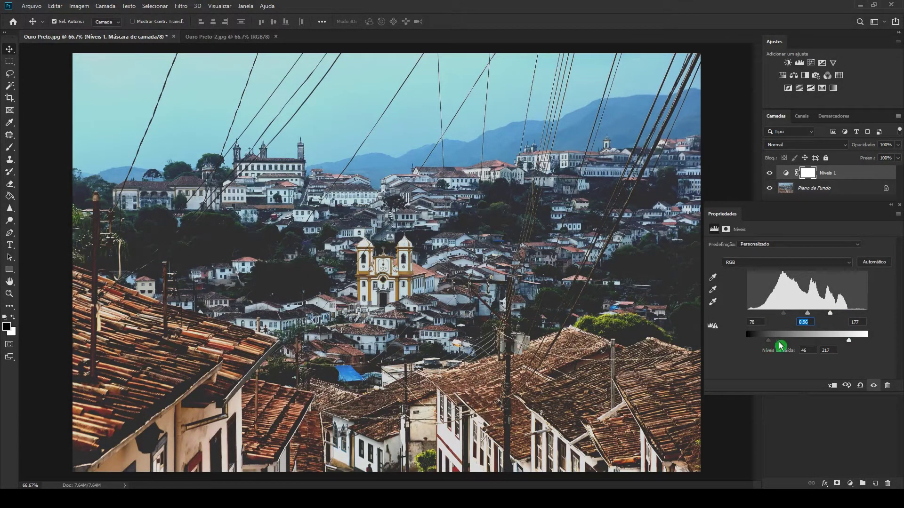
left_click_drag(770, 342, 773, 344)
left_click_drag(847, 344, 845, 344)
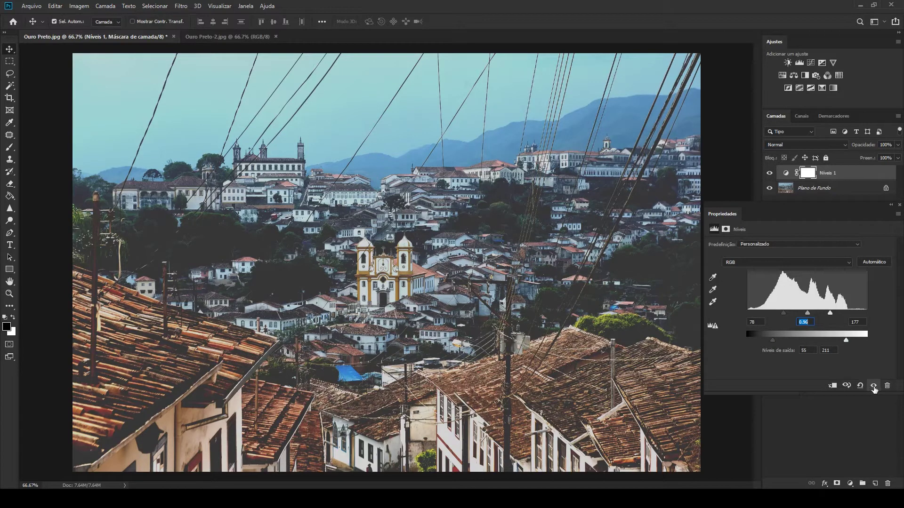
Step: Compare the photo with and without the Levels layer, and reset the adjustment to its defaults
left_click(873, 387)
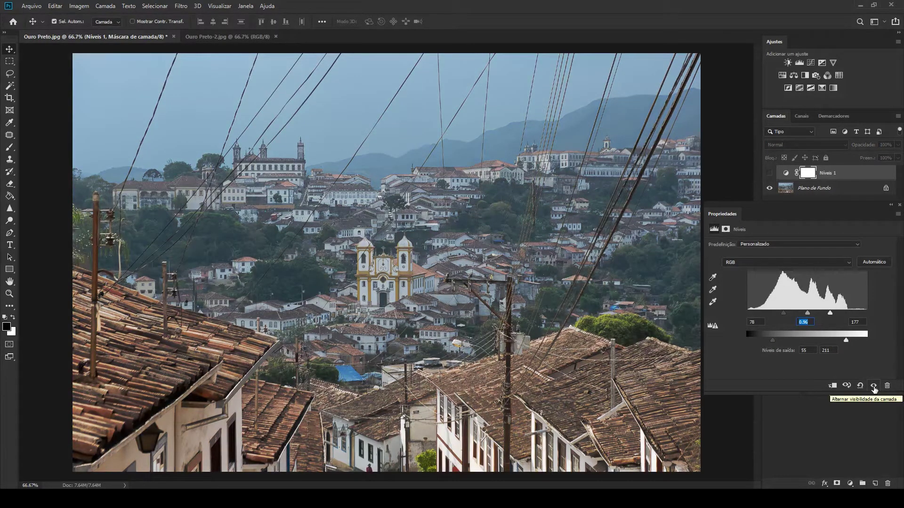
left_click(873, 386)
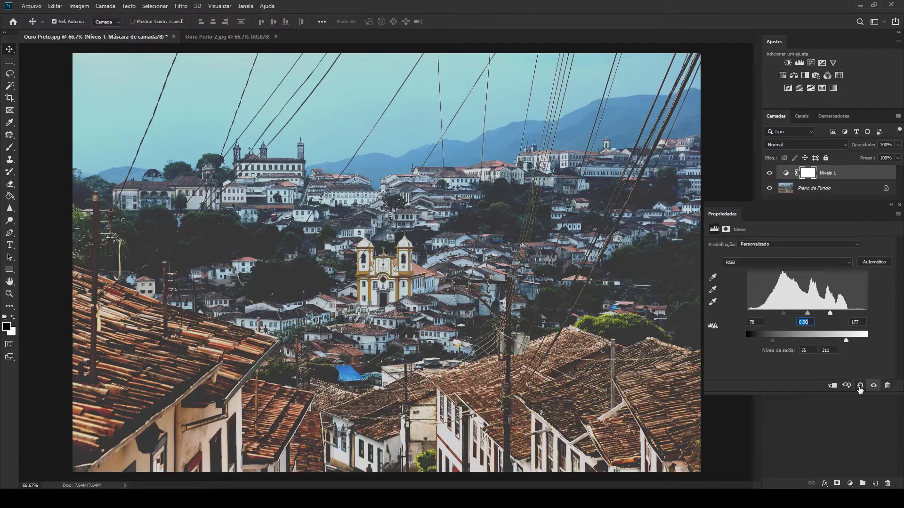
left_click(859, 387)
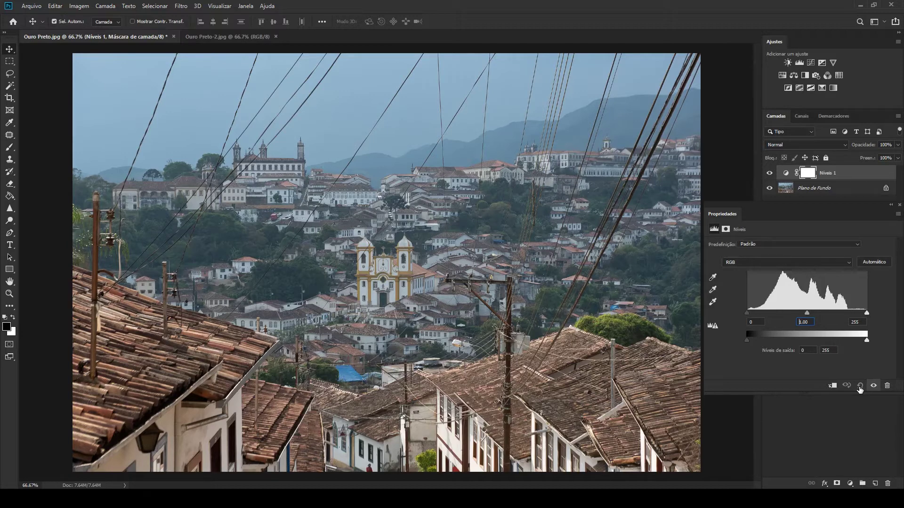
Step: Try the automatic Levels correction on the RGB channel and reset the adjustment to its defaults
left_click(877, 266)
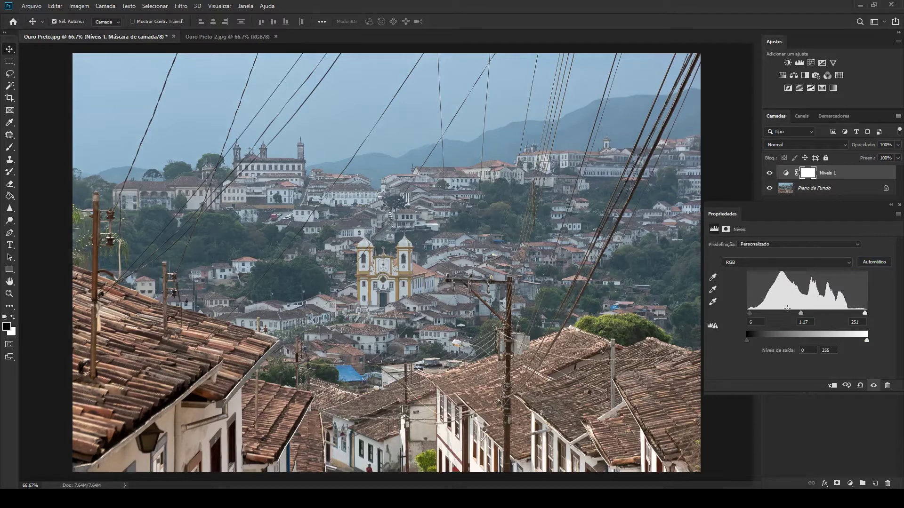
left_click_drag(801, 316, 779, 321)
left_click(859, 385)
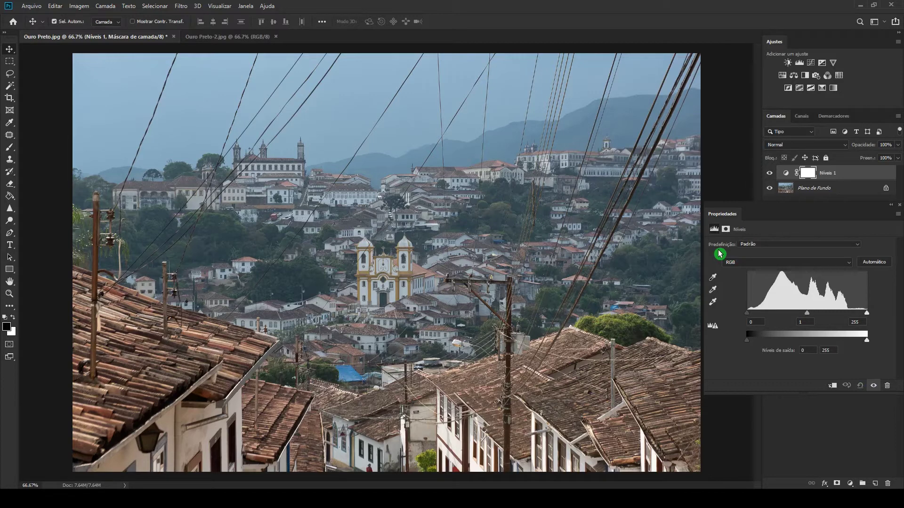
Step: Try the Levels presets Aumentar Contraste 3, Clarear Sombras and Mais Claro on the photo
left_click(858, 247)
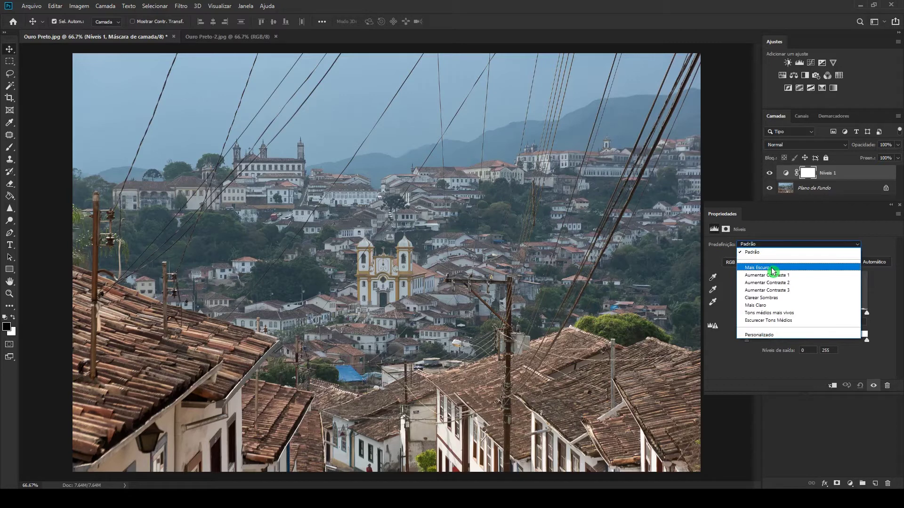
left_click(810, 292)
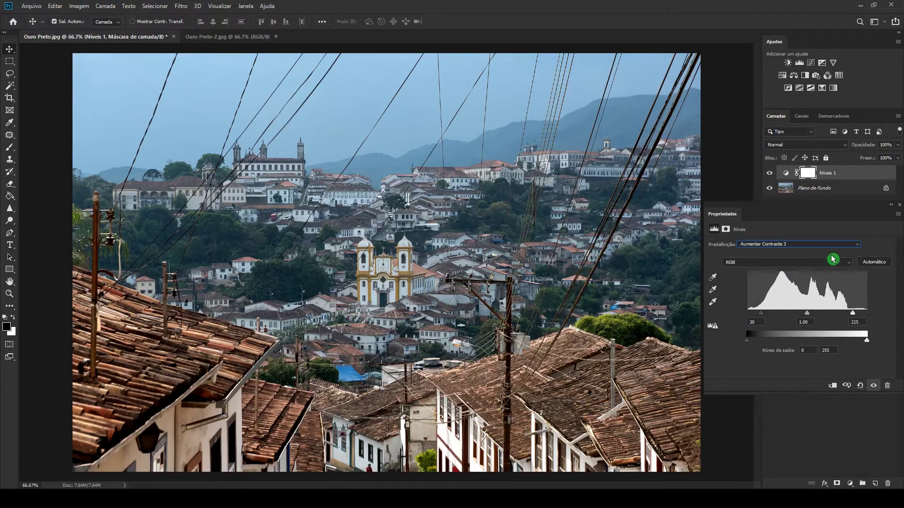
left_click(857, 244)
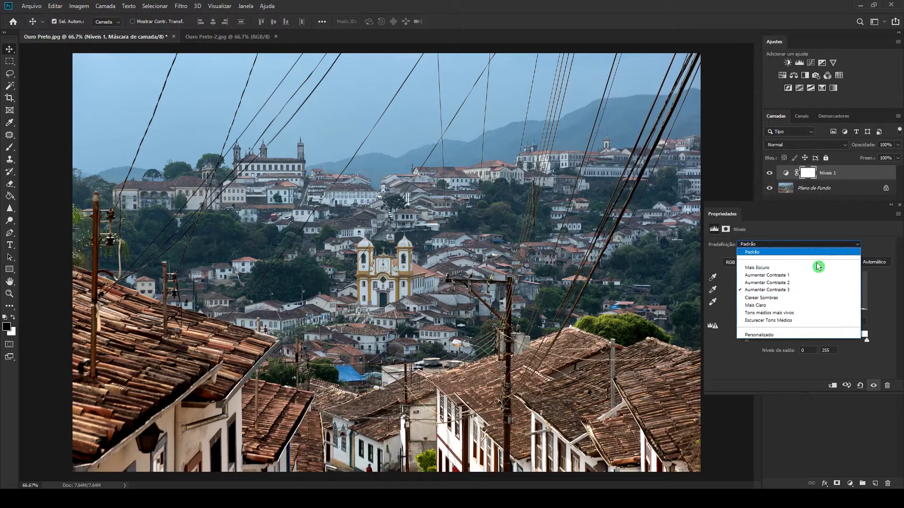
left_click(804, 296)
left_click(857, 246)
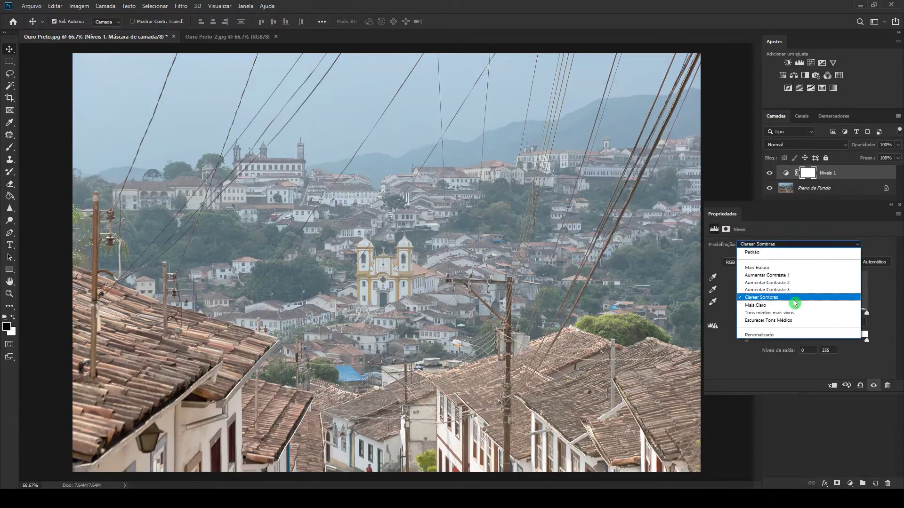
left_click(794, 304)
left_click(852, 246)
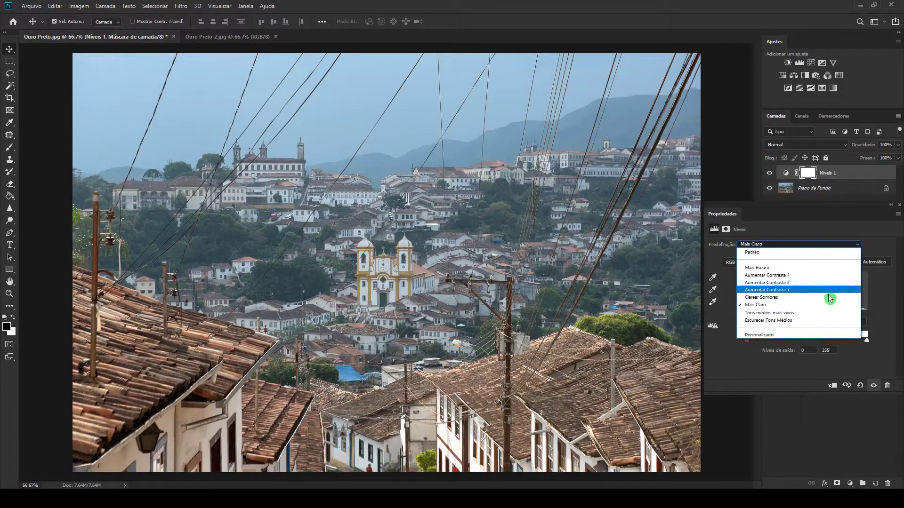
left_click(886, 308)
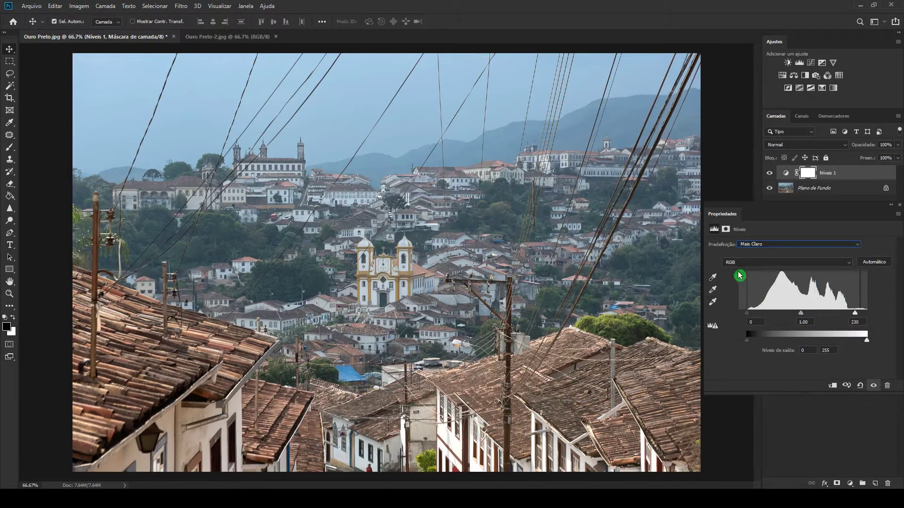
Step: Try black, white and gray points sampled from the utility pole, the church facade and the foreground house wall, and reset the Levels adjustment
left_click(714, 278)
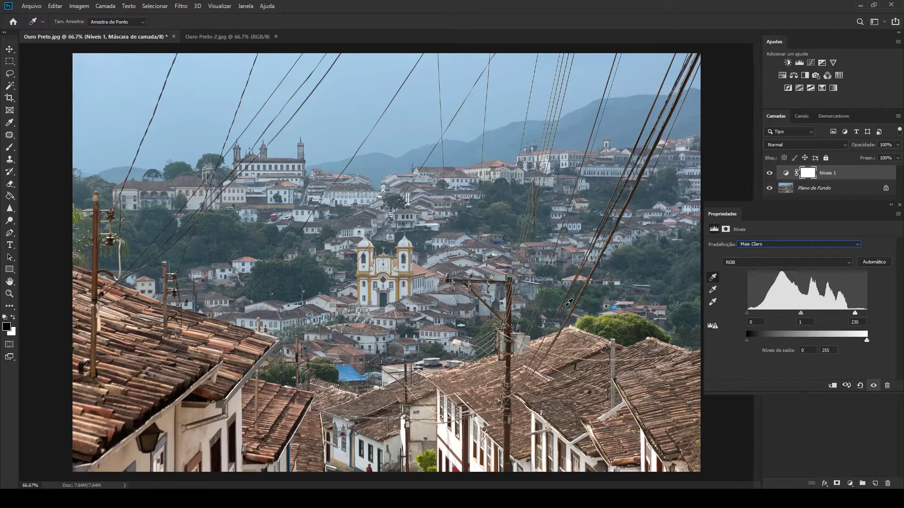
left_click(513, 315)
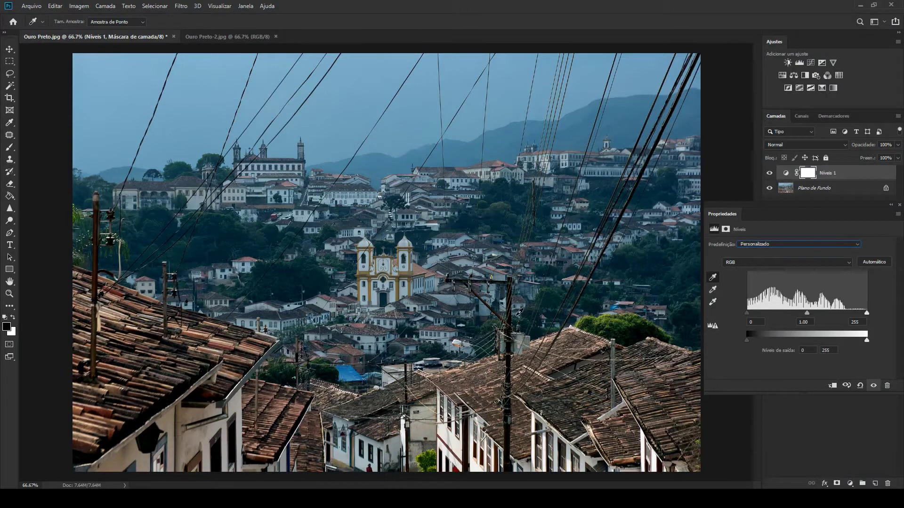
left_click(712, 304)
left_click(376, 294)
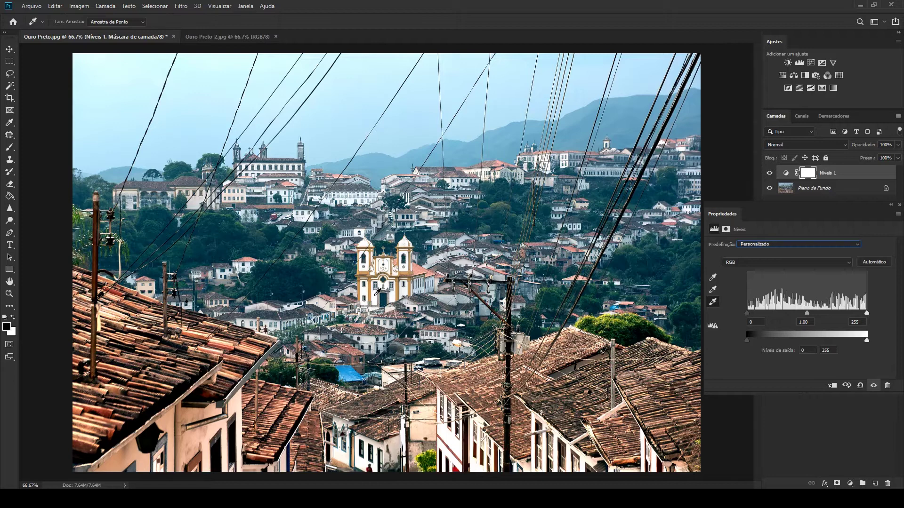
left_click(714, 290)
left_click(208, 431)
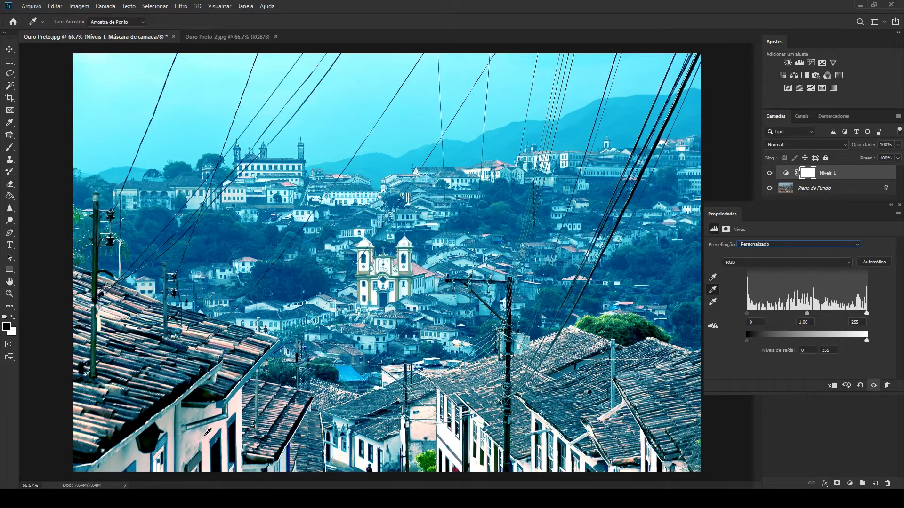
left_click(860, 387)
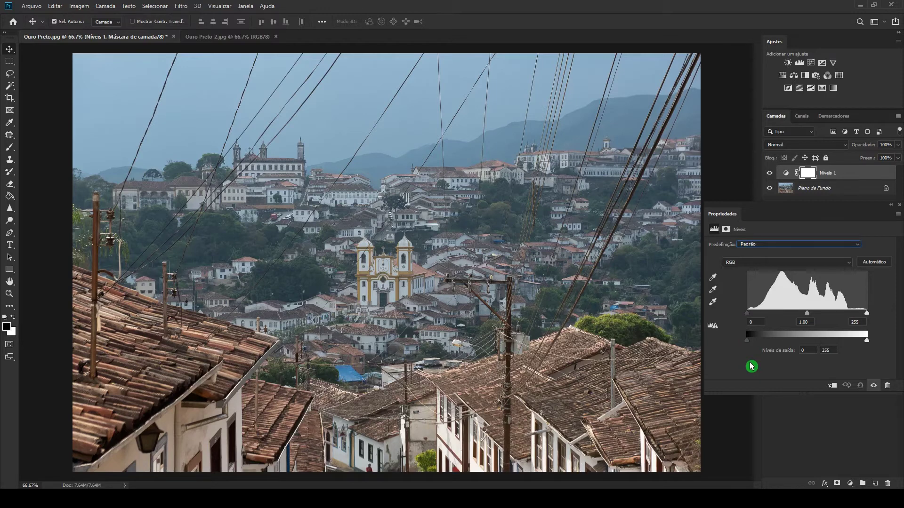
Step: Set the Levels input to black 38, midtone 0.81 and white 176, and compare the photo with and without the adjustment
left_click(746, 314)
left_click_drag(748, 317, 766, 318)
mouse_move(868, 317)
left_mouse_down()
mouse_move(804, 317)
mouse_move(847, 317)
mouse_move(830, 317)
left_mouse_up()
left_click_drag(765, 317, 767, 318)
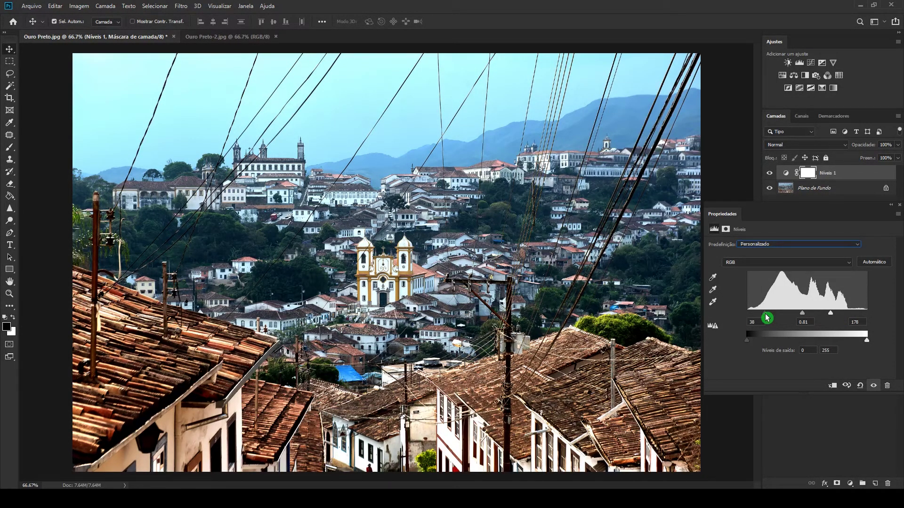
left_click(872, 384)
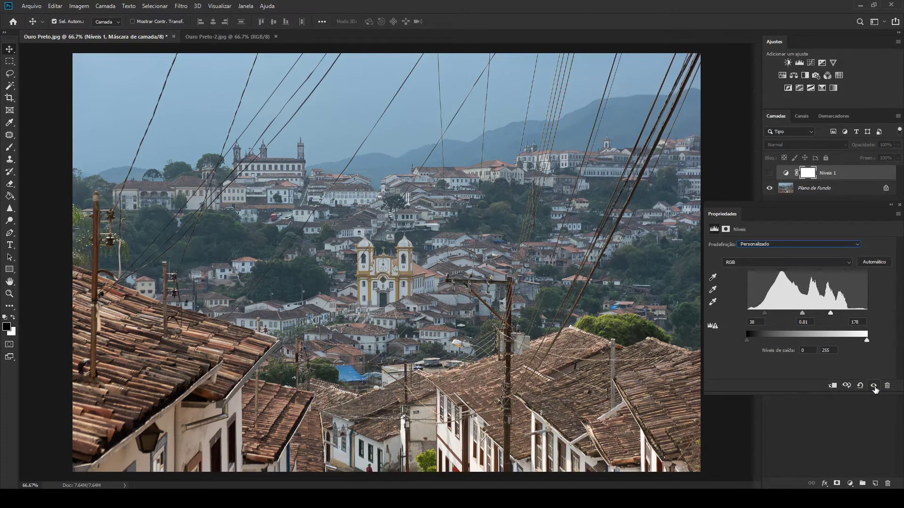
left_click(874, 386)
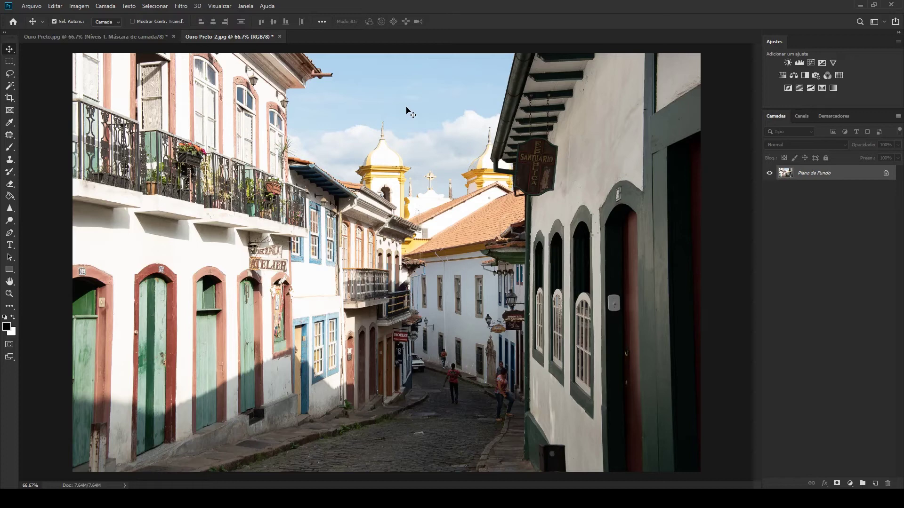
Step: Add a Black & White adjustment layer to the Ouro Preto-2 street photo and duplicate that adjustment layer
key("z")
left_click(773, 49)
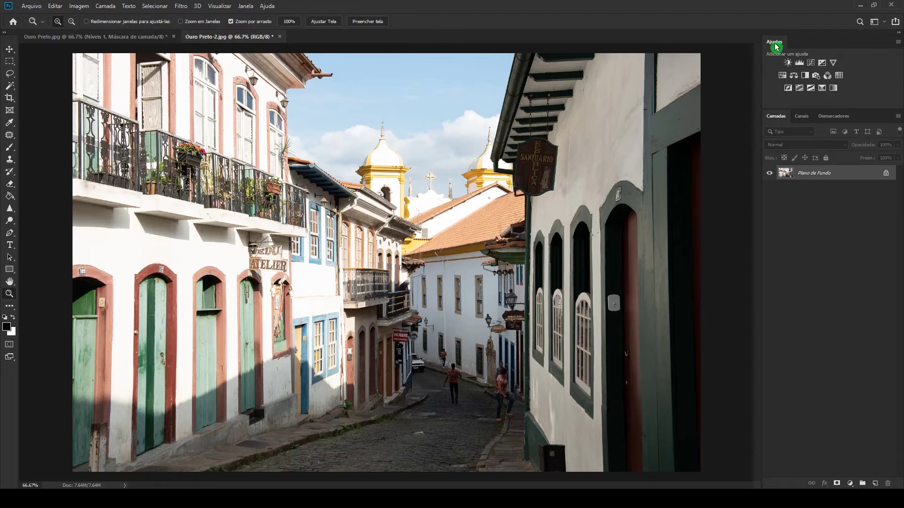
left_click(805, 77)
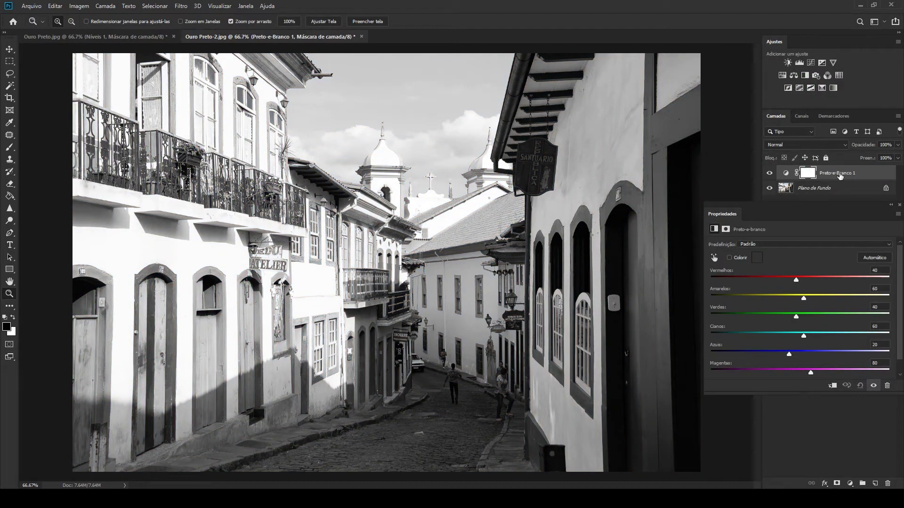
key("ctrl+j")
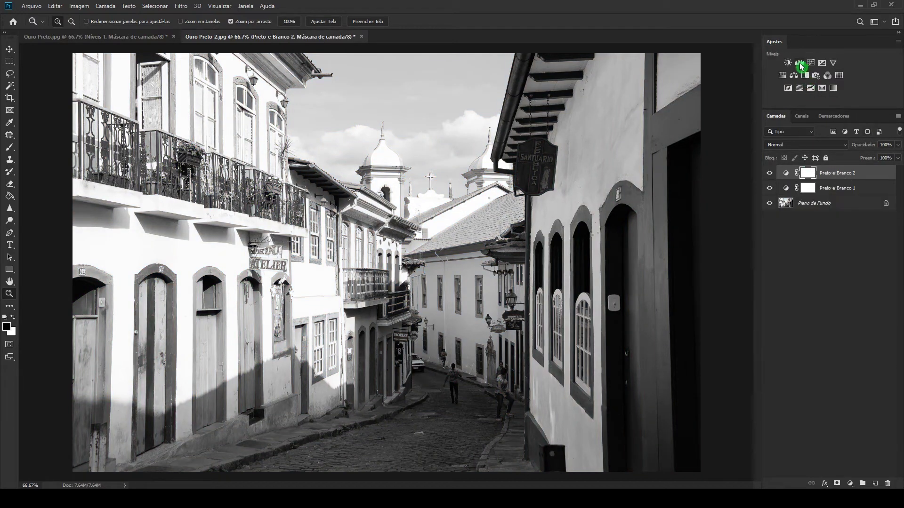
Step: Add a Levels adjustment layer above the Black & White layers with input black 84, midtone 0.62 and white 247
left_click(800, 64)
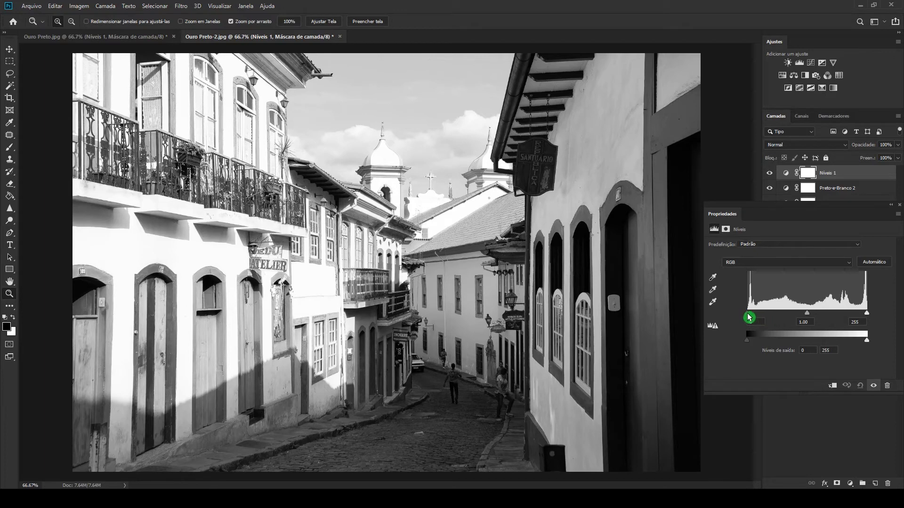
left_click_drag(749, 317, 788, 319)
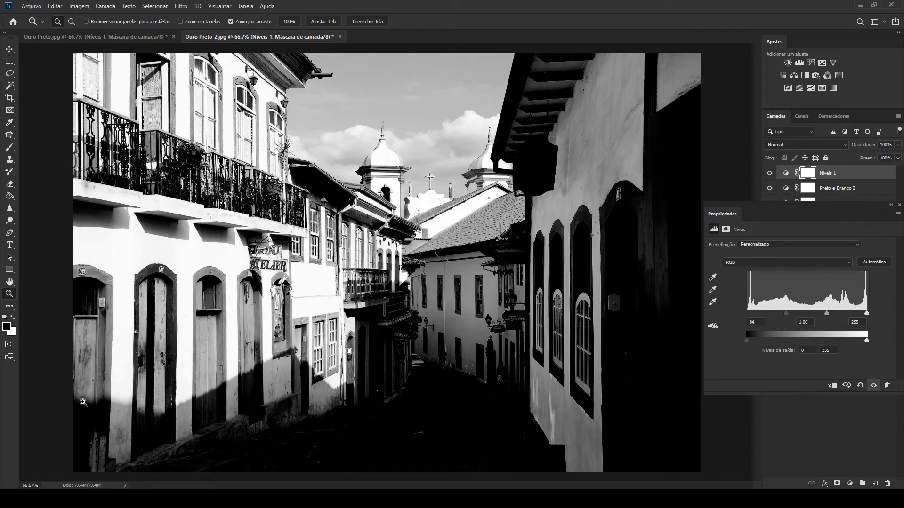
left_click_drag(867, 313, 865, 313)
left_click_drag(825, 313, 839, 319)
Step: Set the Levels output range to 29 and 232, and compare the street photo with and without the adjustment
left_click_drag(749, 340, 763, 346)
left_click_drag(866, 343, 858, 346)
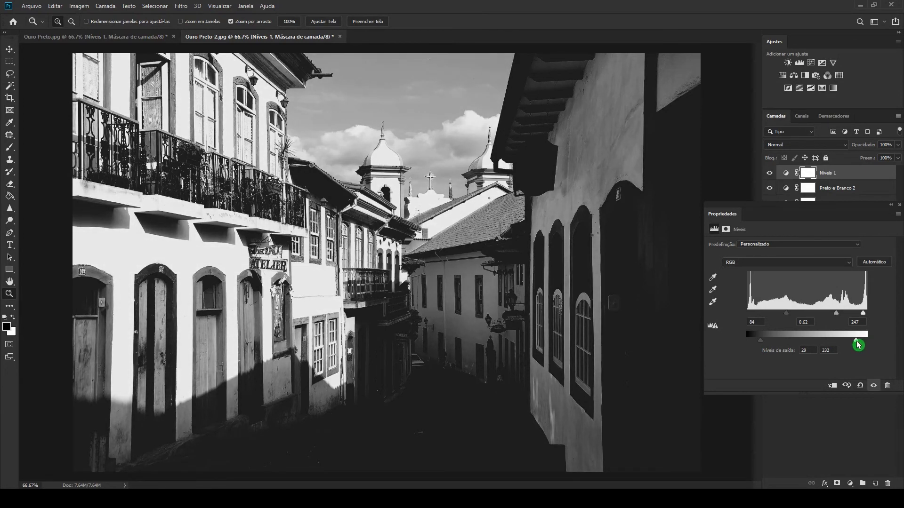
left_click_drag(857, 346, 858, 345)
left_click(874, 386)
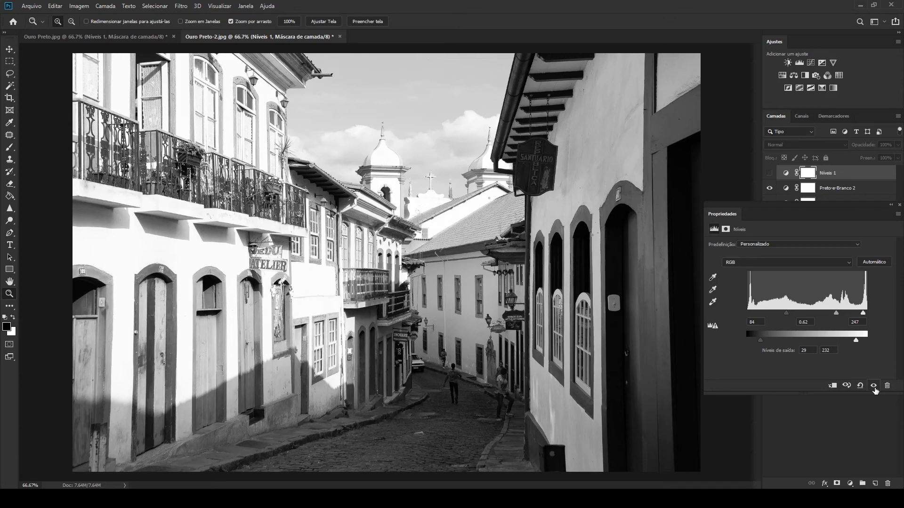
left_click(874, 387)
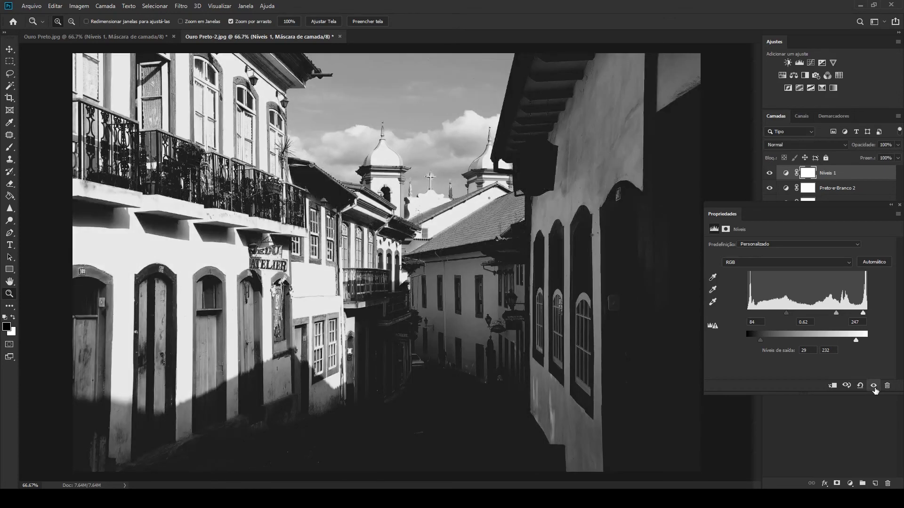